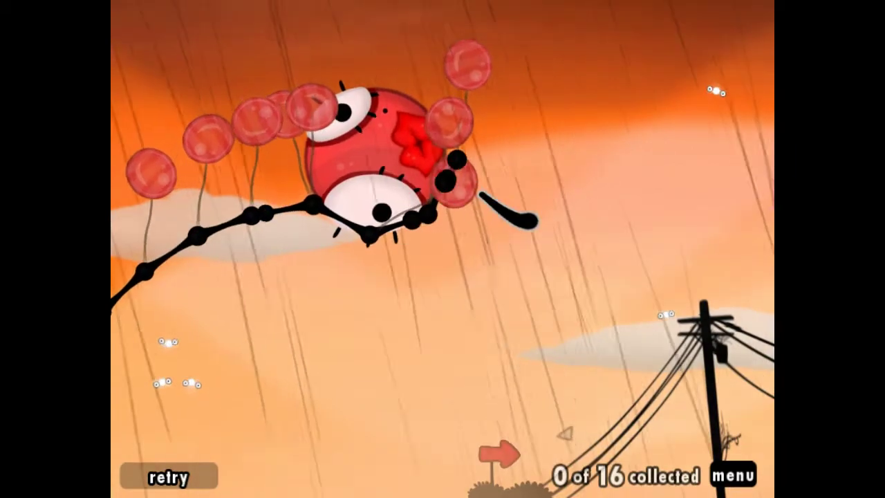
# - Attach balloon goo balls to the big red ball to float it up to the pipe
pyautogui.moveTo(484, 142); pyautogui.dragTo(442, 149)
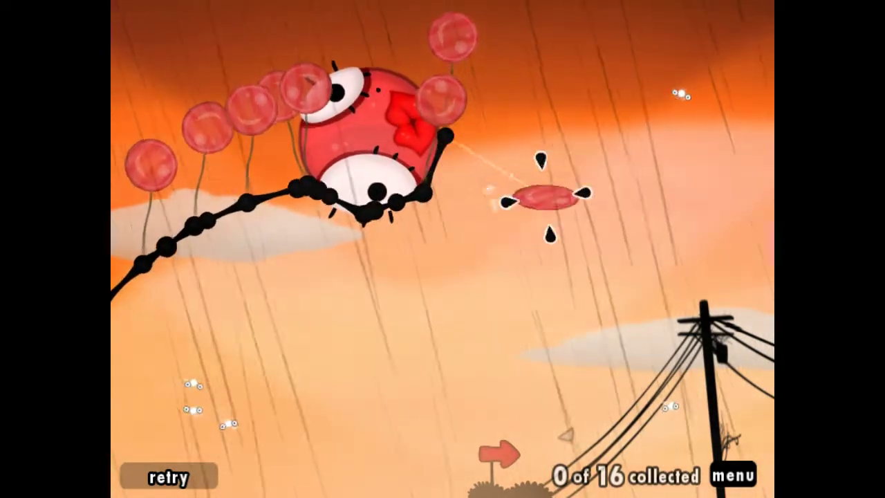
pyautogui.moveTo(464, 257); pyautogui.dragTo(391, 80)
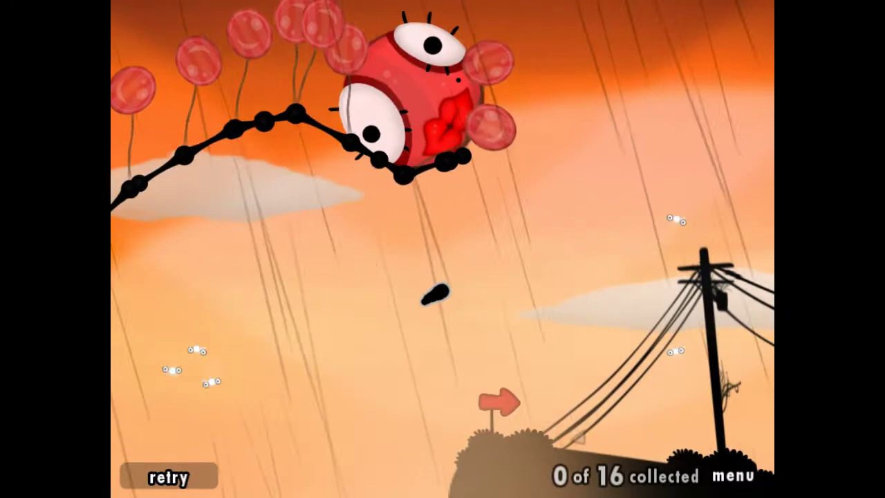
pyautogui.moveTo(142, 103); pyautogui.dragTo(256, 139)
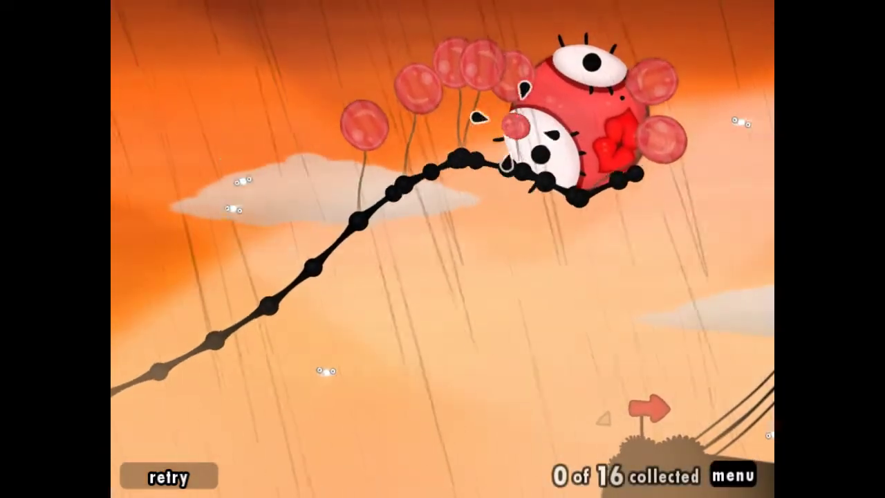
pyautogui.moveTo(664, 180); pyautogui.dragTo(647, 161)
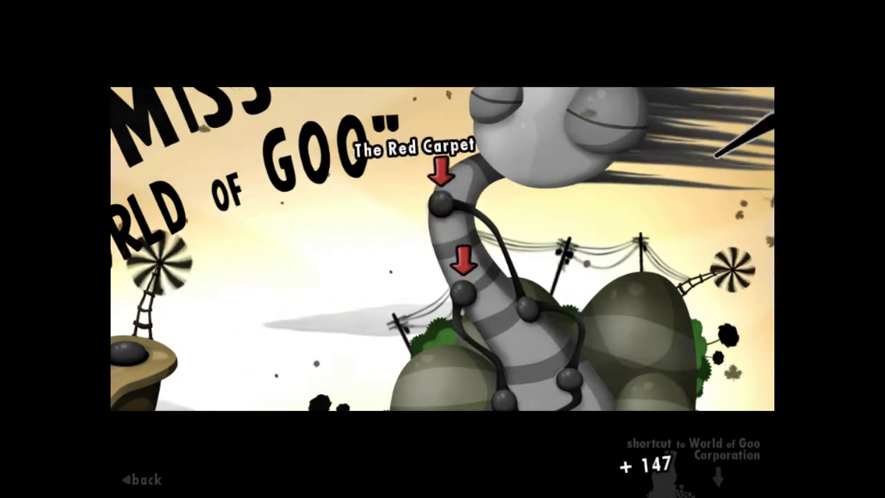
# - Enter the Whistler level from its node on the chapter map
pyautogui.click(441, 196)
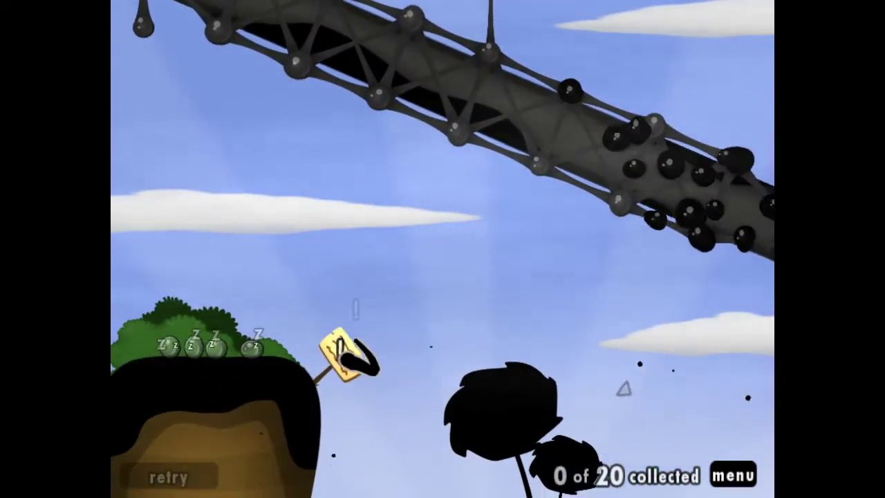
pyautogui.click(335, 356)
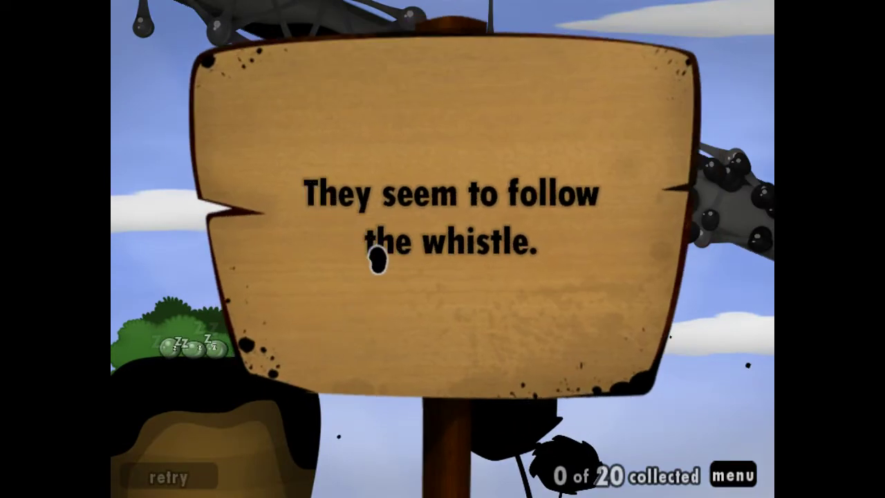
pyautogui.click(453, 281)
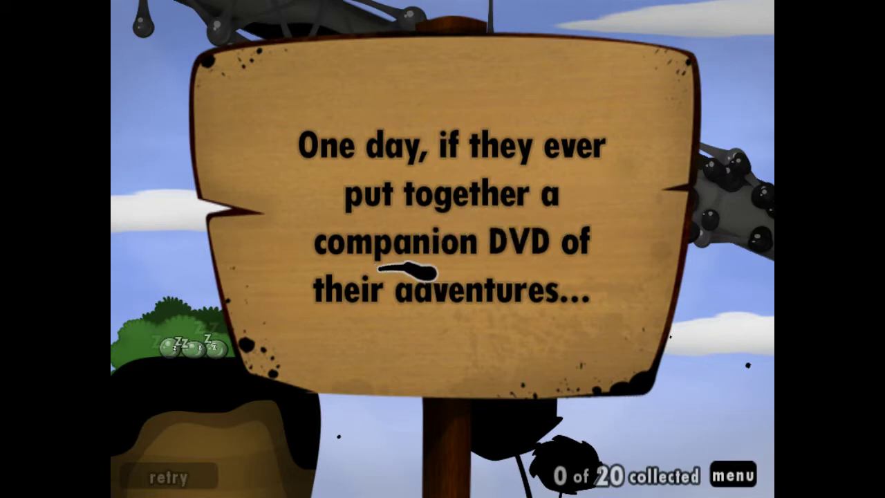
pyautogui.click(448, 334)
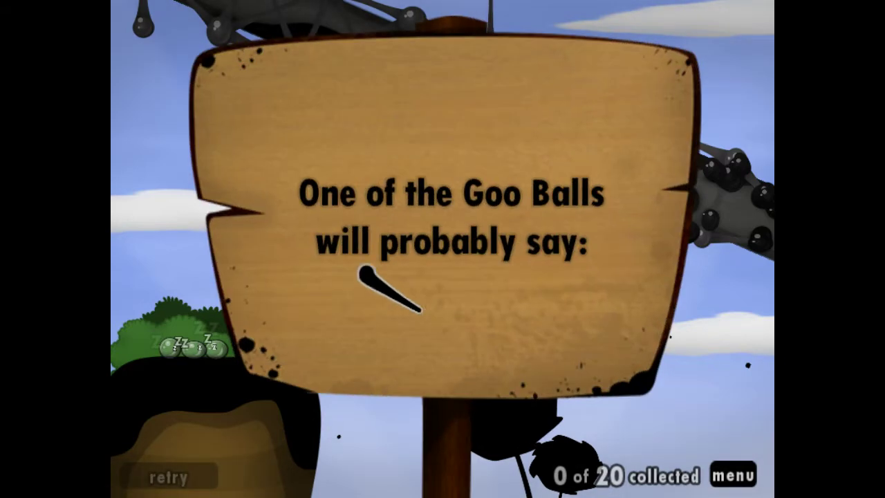
pyautogui.click(494, 278)
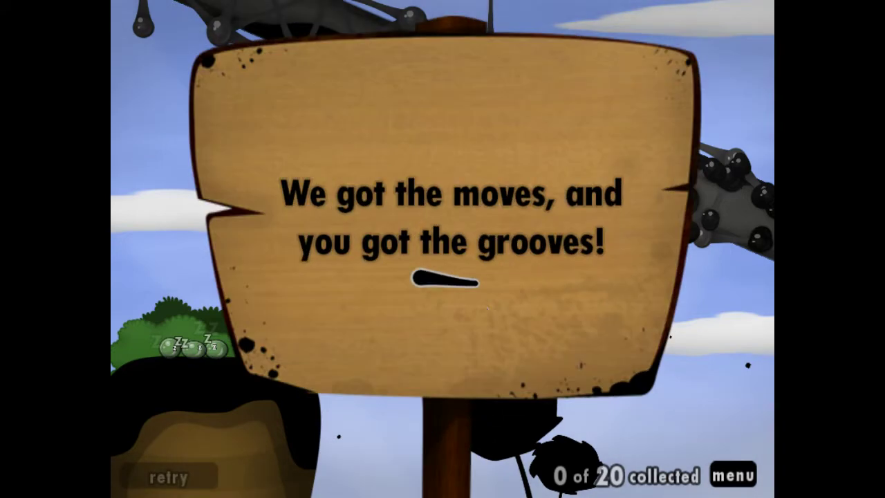
pyautogui.click(499, 320)
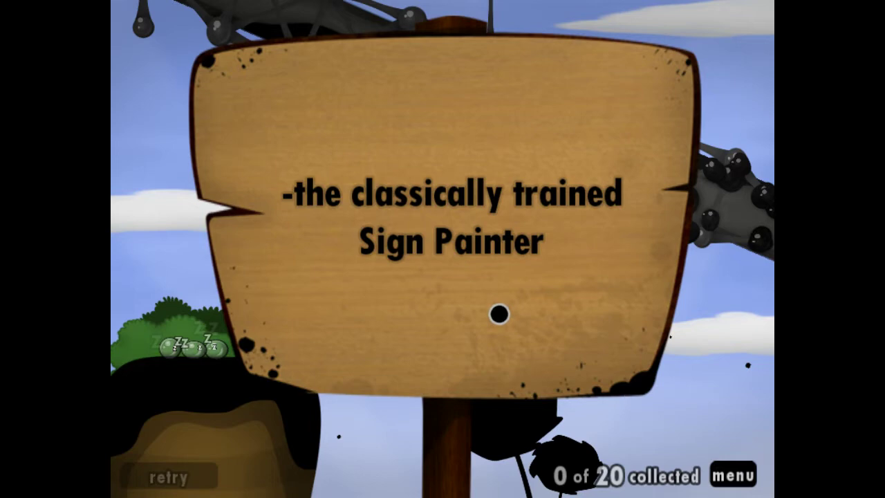
pyautogui.click(499, 315)
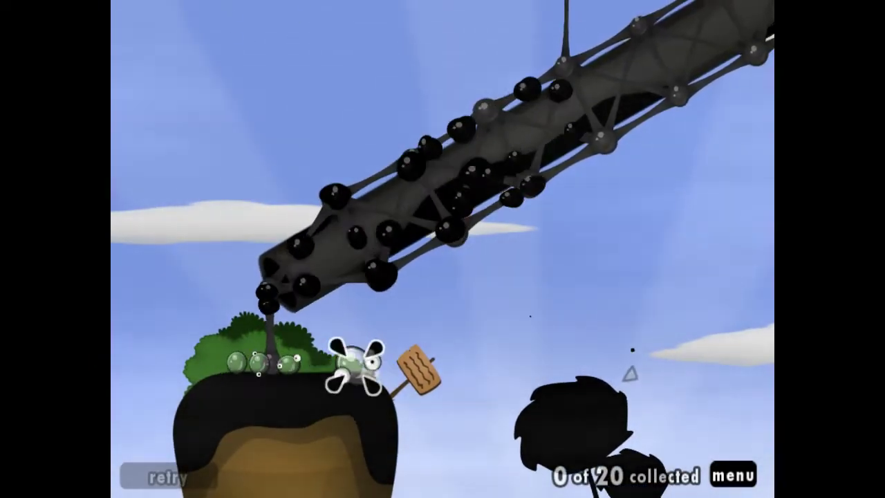
# - Lead green goo onto the hanging structure and carry a black goo to the exit pipe
pyautogui.moveTo(356, 365); pyautogui.dragTo(346, 256)
pyautogui.moveTo(290, 360); pyautogui.dragTo(332, 270)
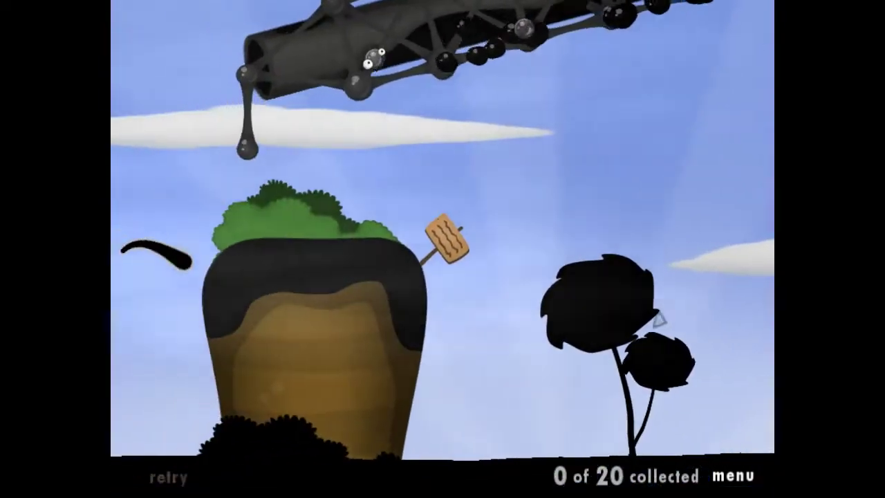
pyautogui.moveTo(228, 291)
pyautogui.mouseDown()
pyautogui.moveTo(484, 297)
pyautogui.moveTo(636, 353)
pyautogui.moveTo(622, 270)
pyautogui.mouseUp()
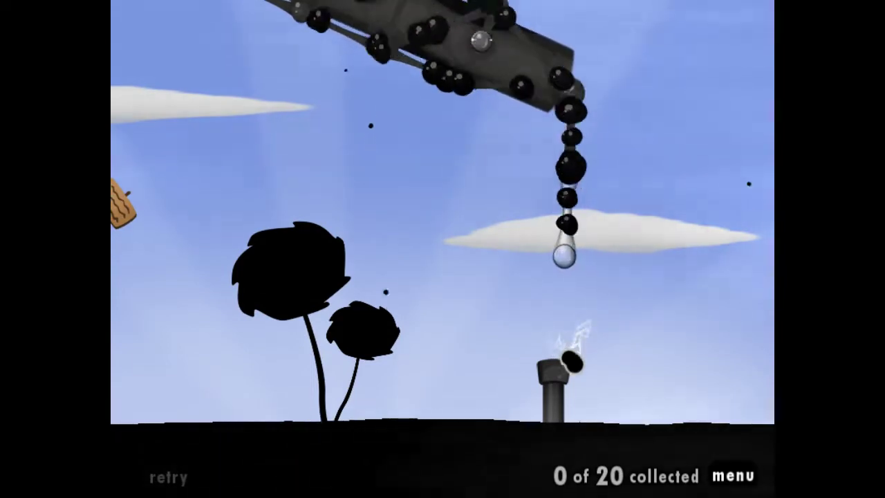
pyautogui.scroll(3, 568, 354)
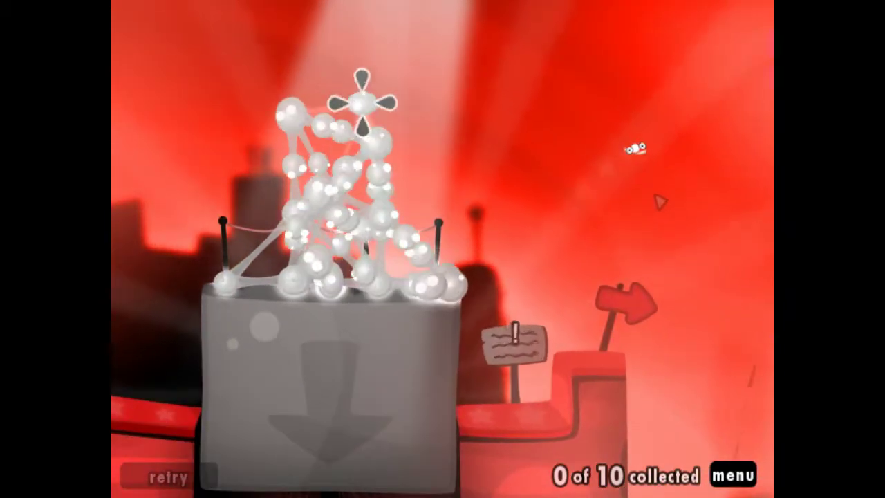
# - Raise the tower's peak with goo balls climbing its left side
pyautogui.moveTo(346, 208); pyautogui.dragTo(333, 94)
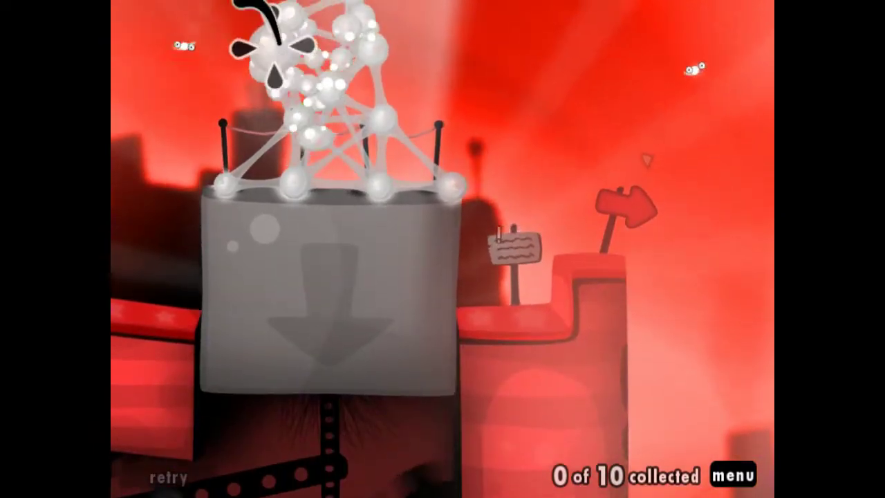
pyautogui.moveTo(304, 42)
pyautogui.mouseDown()
pyautogui.moveTo(366, 194)
pyautogui.moveTo(375, 83)
pyautogui.mouseUp()
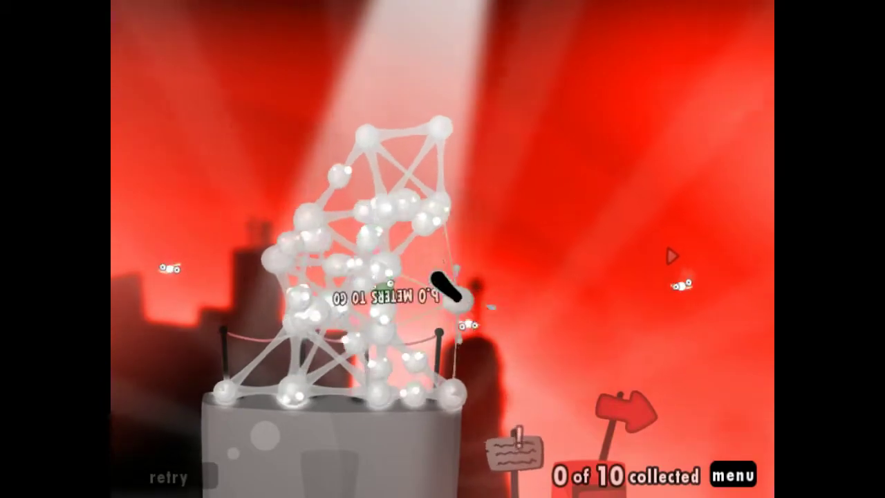
pyautogui.moveTo(456, 298); pyautogui.dragTo(311, 325)
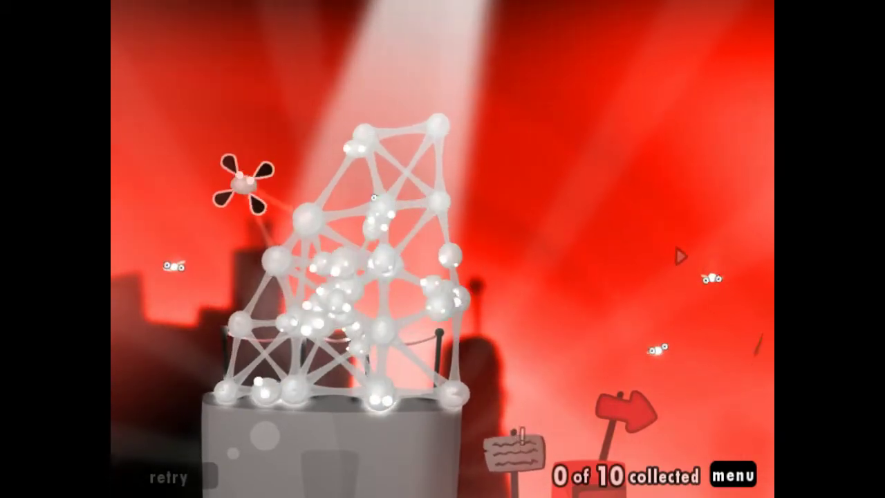
pyautogui.moveTo(291, 263)
pyautogui.mouseDown()
pyautogui.moveTo(322, 159)
pyautogui.moveTo(388, 97)
pyautogui.mouseUp()
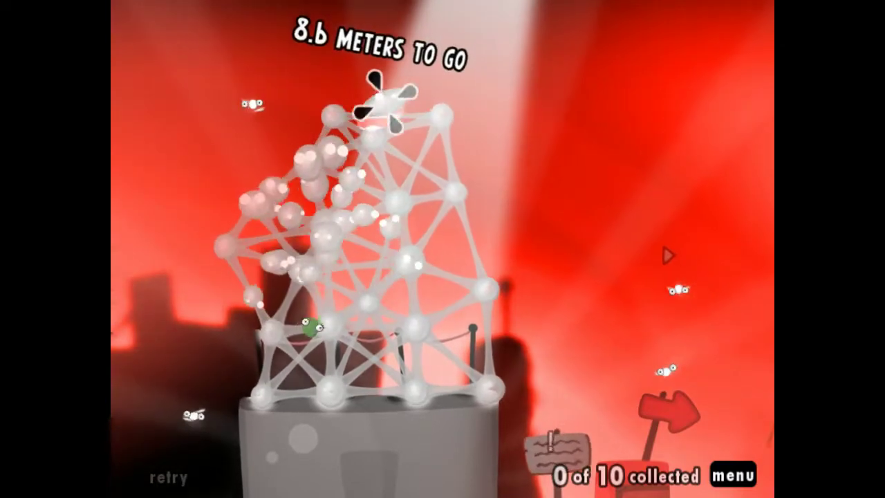
pyautogui.moveTo(346, 141)
pyautogui.mouseDown()
pyautogui.moveTo(323, 111)
pyautogui.moveTo(349, 97)
pyautogui.mouseUp()
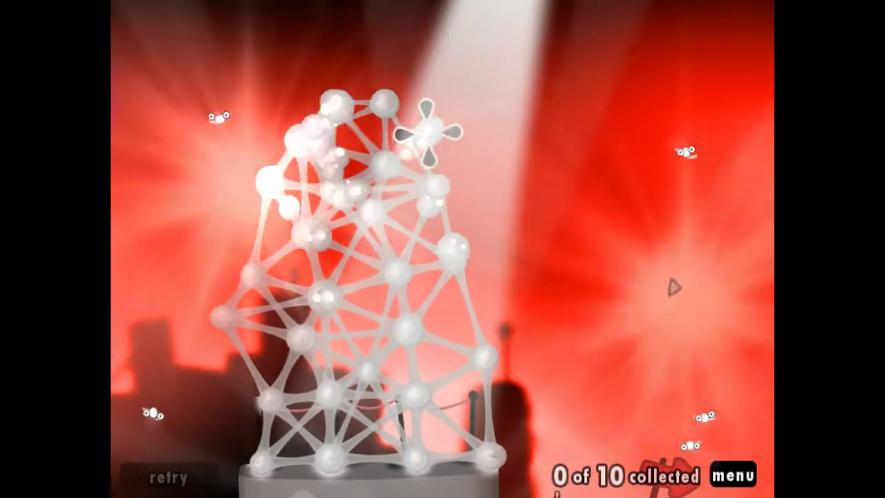
pyautogui.moveTo(387, 159); pyautogui.dragTo(359, 155)
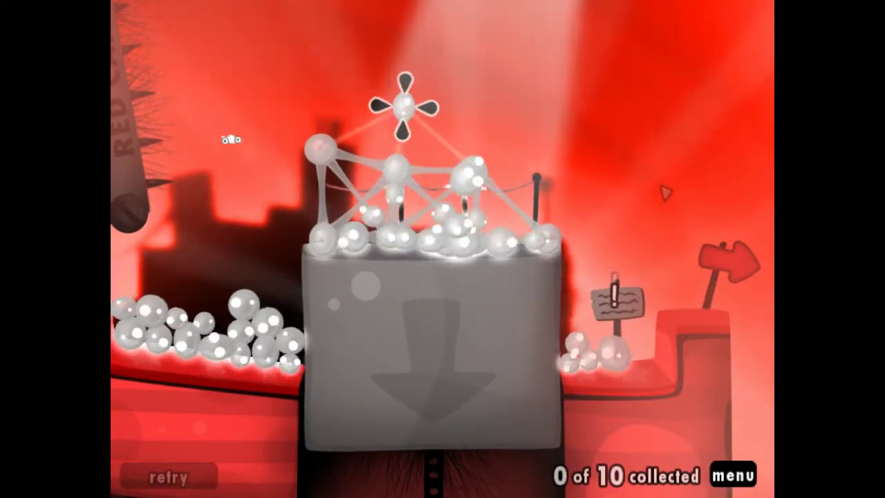
# - Attach propeller goos to the tower's top nodes and bring more pile balls up
pyautogui.moveTo(360, 197)
pyautogui.mouseDown()
pyautogui.moveTo(491, 124)
pyautogui.moveTo(529, 139)
pyautogui.mouseUp()
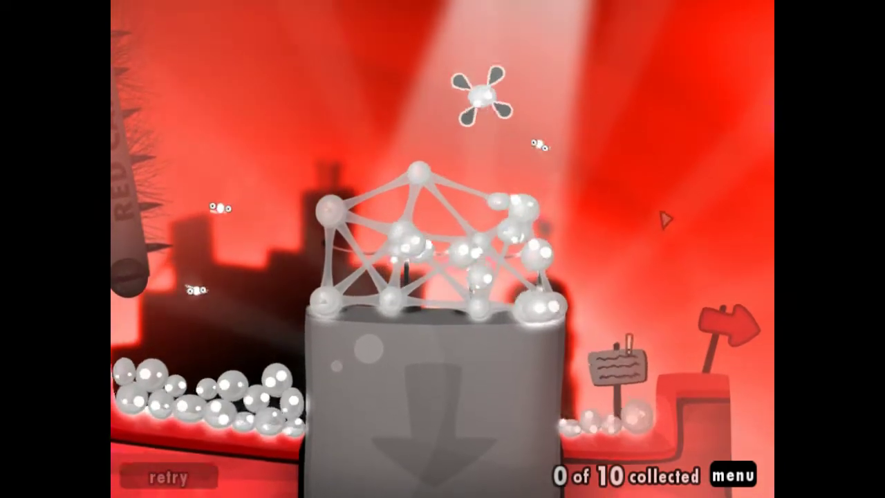
pyautogui.moveTo(484, 93); pyautogui.dragTo(350, 121)
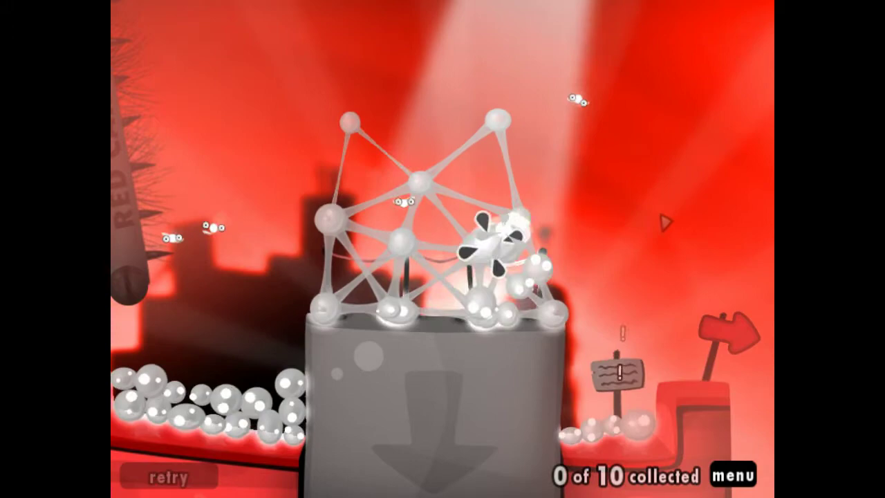
pyautogui.moveTo(494, 239)
pyautogui.mouseDown()
pyautogui.moveTo(373, 104)
pyautogui.moveTo(356, 124)
pyautogui.mouseUp()
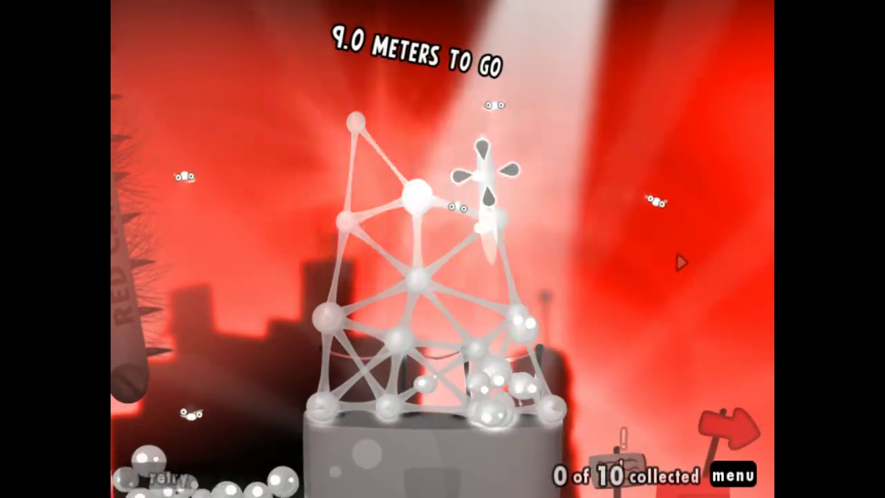
pyautogui.moveTo(484, 173); pyautogui.dragTo(494, 128)
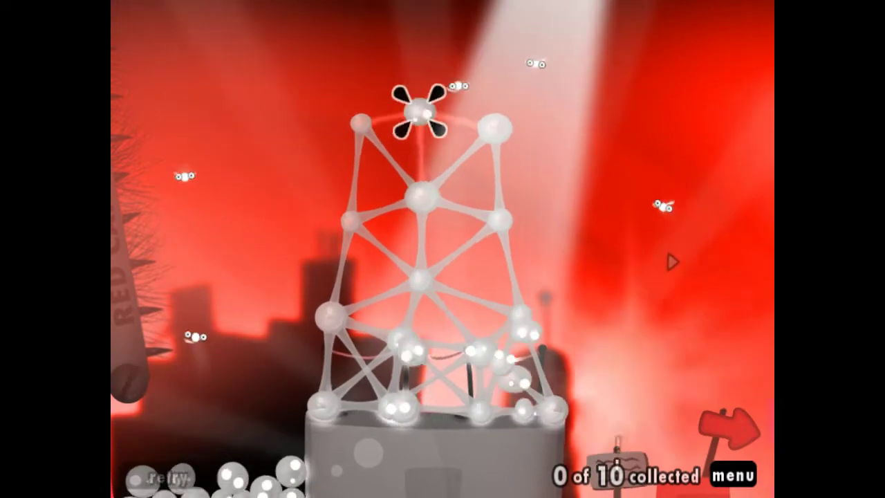
pyautogui.moveTo(422, 107)
pyautogui.mouseDown()
pyautogui.moveTo(374, 72)
pyautogui.moveTo(484, 124)
pyautogui.moveTo(519, 266)
pyautogui.mouseUp()
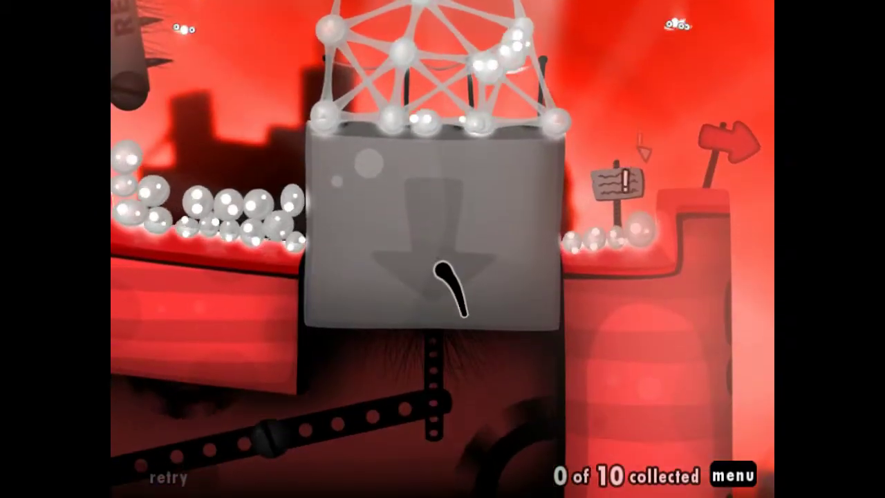
pyautogui.moveTo(479, 97); pyautogui.dragTo(376, 79)
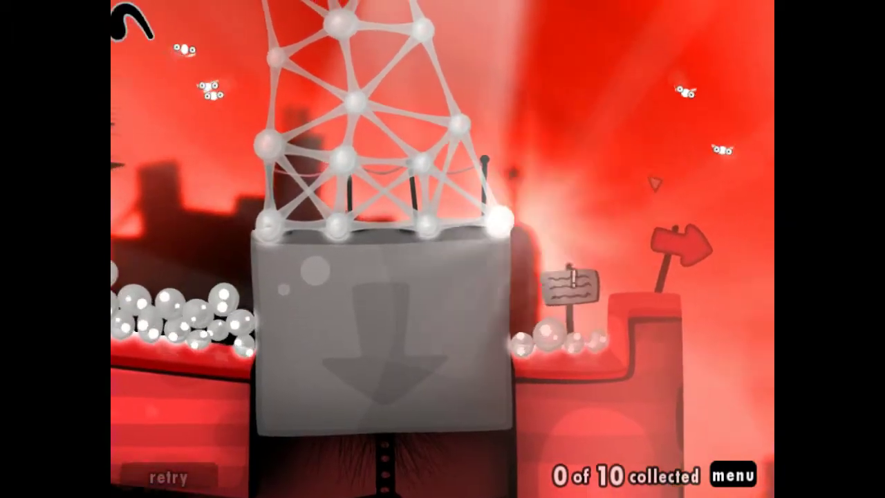
pyautogui.moveTo(238, 330); pyautogui.dragTo(287, 13)
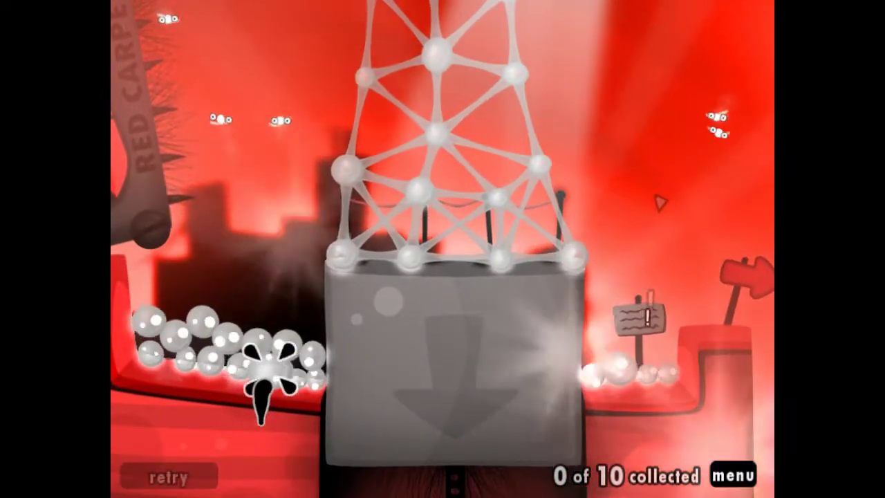
pyautogui.moveTo(284, 415)
pyautogui.mouseDown()
pyautogui.moveTo(408, 249)
pyautogui.moveTo(471, 14)
pyautogui.mouseUp()
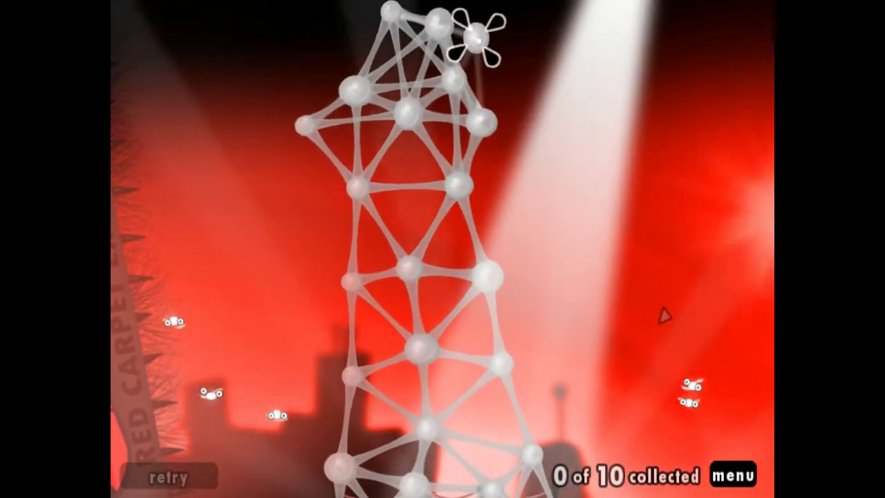
# - Drop the held goo ball onto the tower top
pyautogui.moveTo(532, 163); pyautogui.dragTo(533, 163)
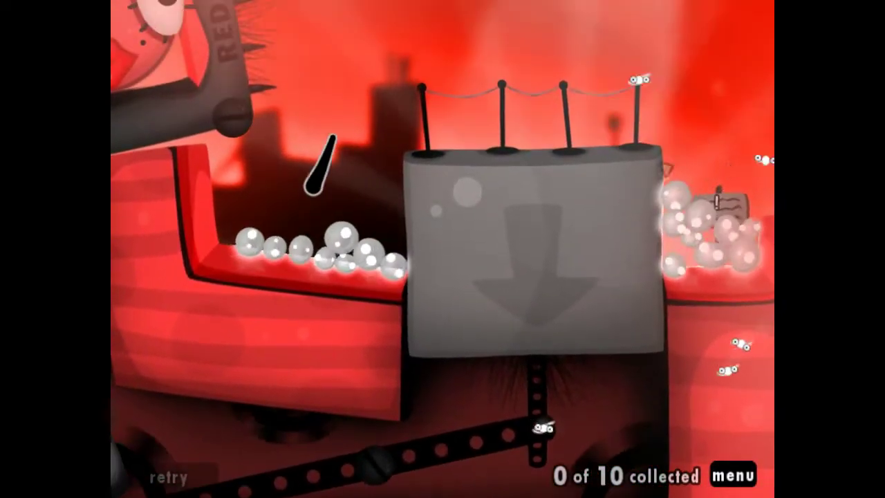
pyautogui.moveTo(332, 238); pyautogui.dragTo(508, 38)
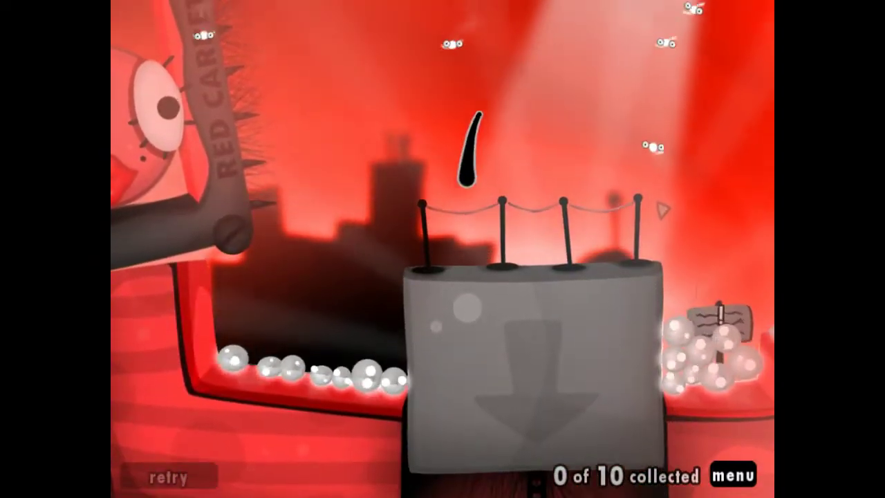
# - Fly propeller goos from the left ledge pile up to the big red ball
pyautogui.moveTo(370, 374); pyautogui.dragTo(369, 311)
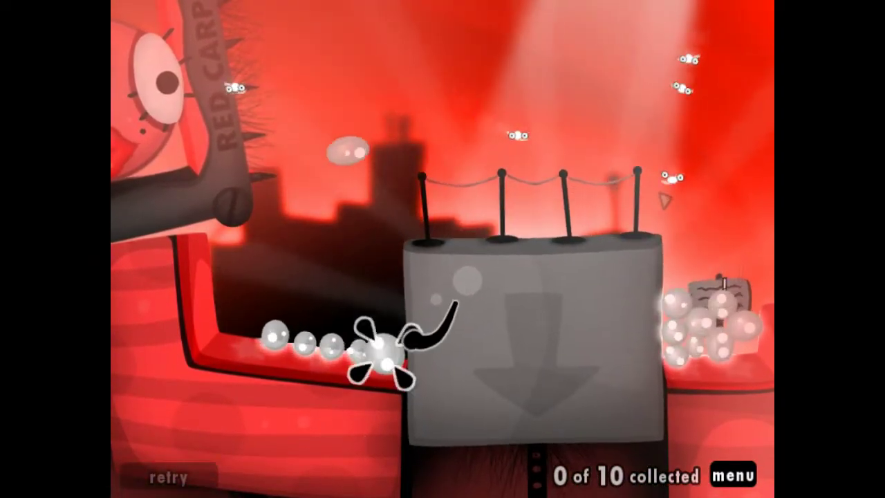
pyautogui.moveTo(384, 349); pyautogui.dragTo(484, 69)
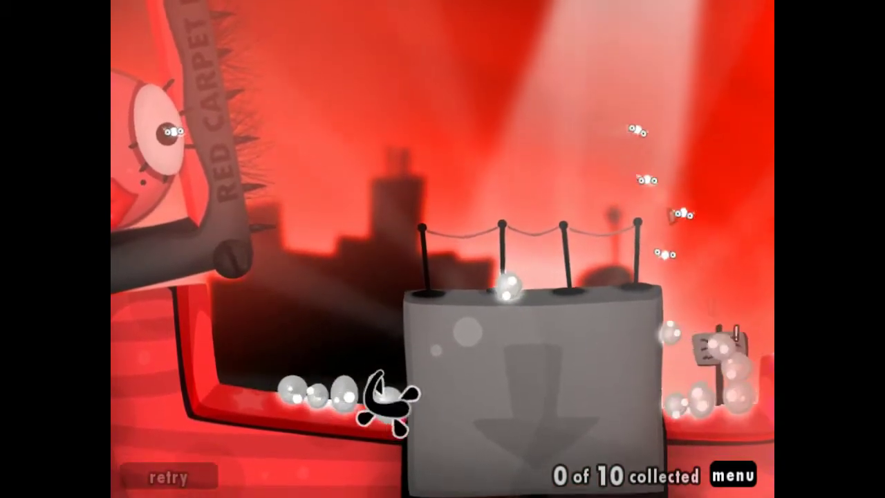
pyautogui.moveTo(387, 399); pyautogui.dragTo(470, 152)
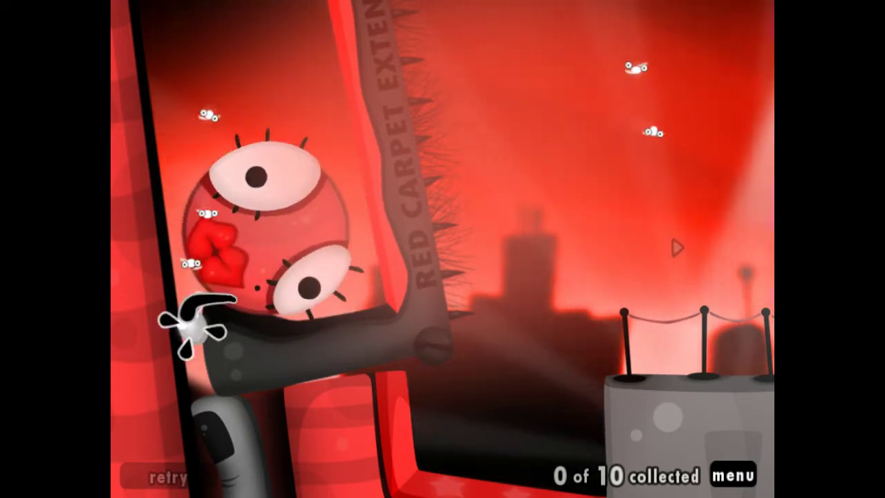
# - Rotate the big red ball beside the left wall
pyautogui.moveTo(256, 301); pyautogui.dragTo(228, 266)
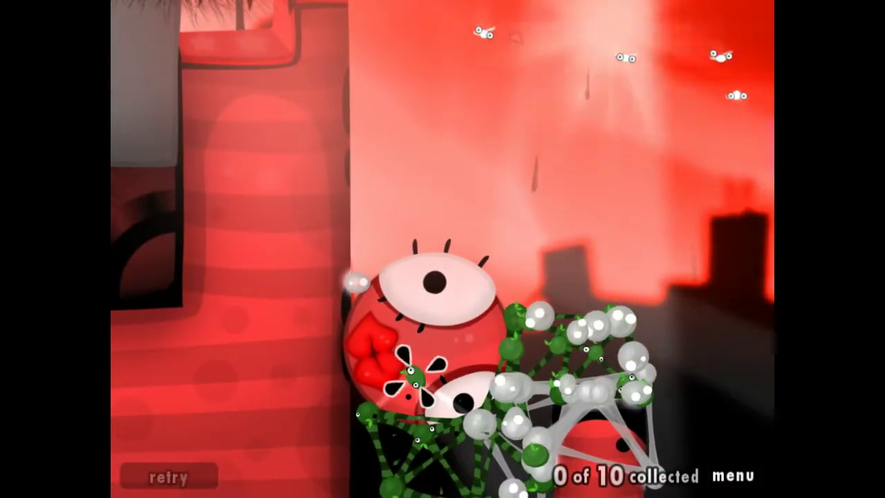
# - Extend the green goo structure rightward until it meets the right wall
pyautogui.moveTo(415, 419); pyautogui.dragTo(363, 359)
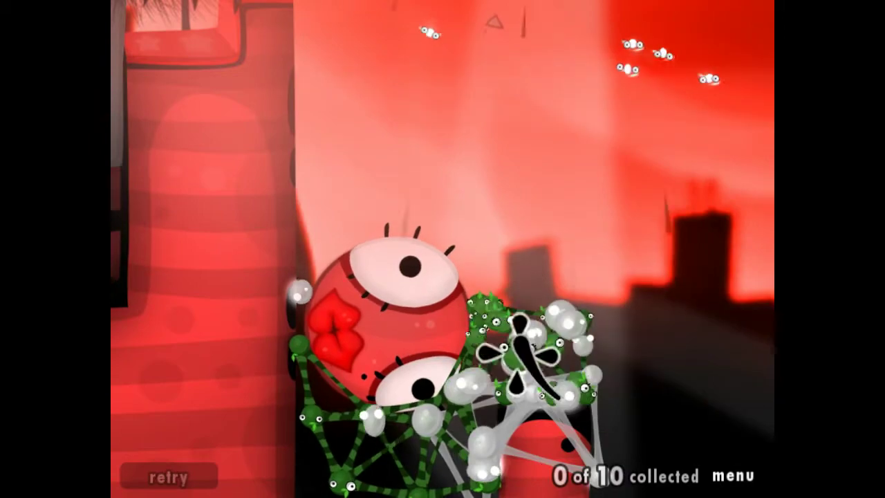
pyautogui.moveTo(522, 356)
pyautogui.mouseDown()
pyautogui.moveTo(657, 249)
pyautogui.moveTo(546, 314)
pyautogui.mouseUp()
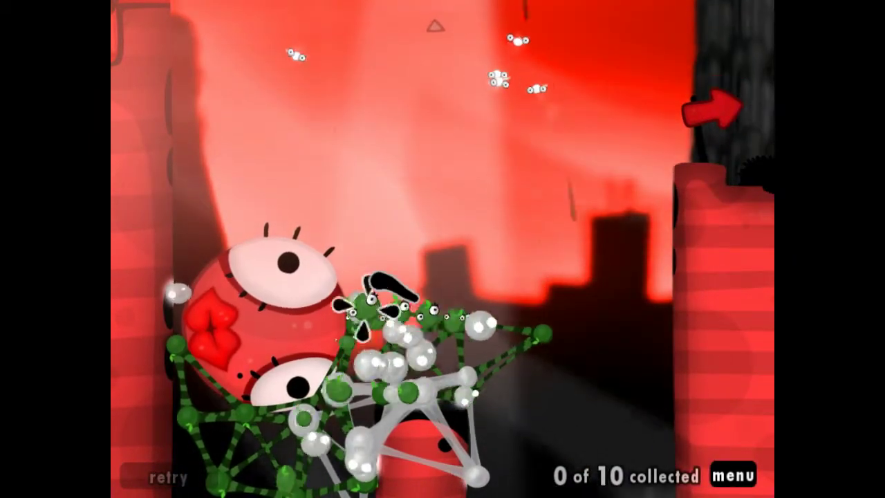
pyautogui.click(546, 267)
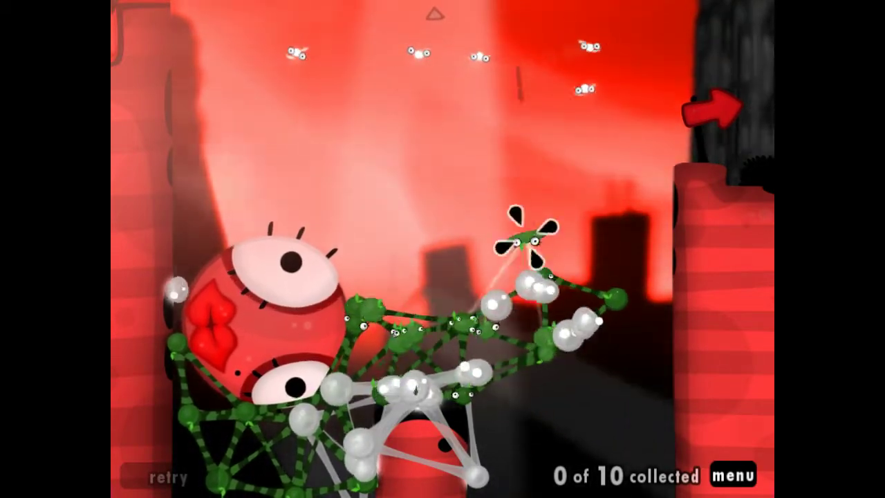
pyautogui.moveTo(526, 235); pyautogui.dragTo(601, 245)
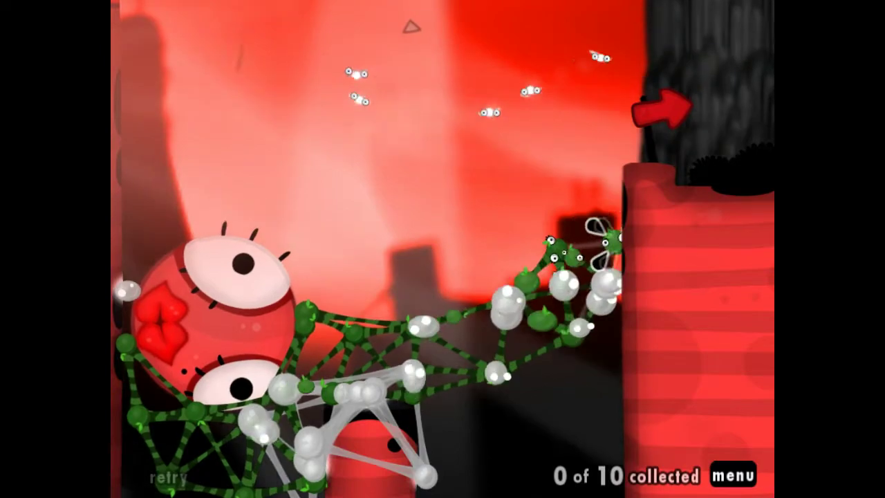
pyautogui.moveTo(595, 270); pyautogui.dragTo(609, 290)
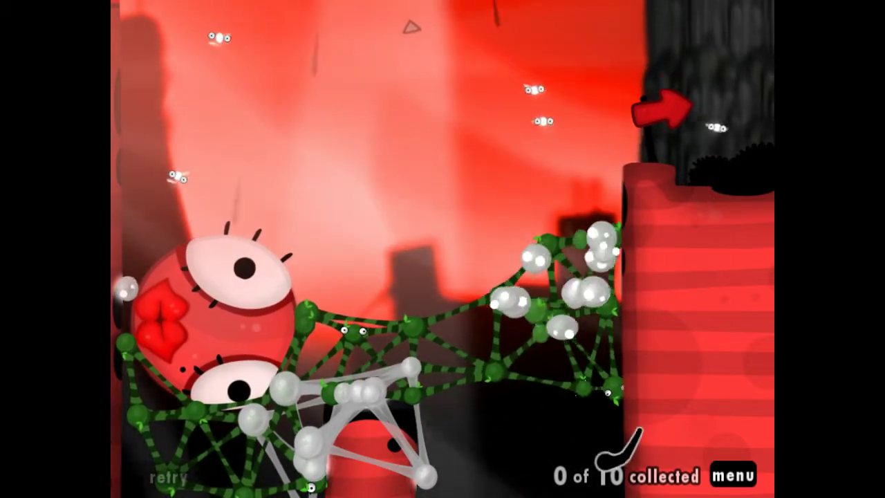
pyautogui.moveTo(484, 325); pyautogui.dragTo(546, 370)
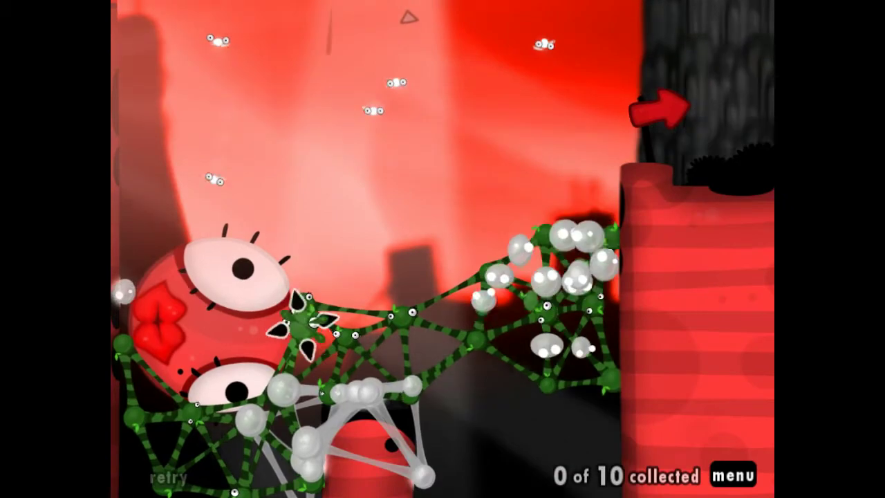
# - Bring spare green goo balls over to the bridge's left end by the wall
pyautogui.moveTo(338, 356); pyautogui.dragTo(228, 342)
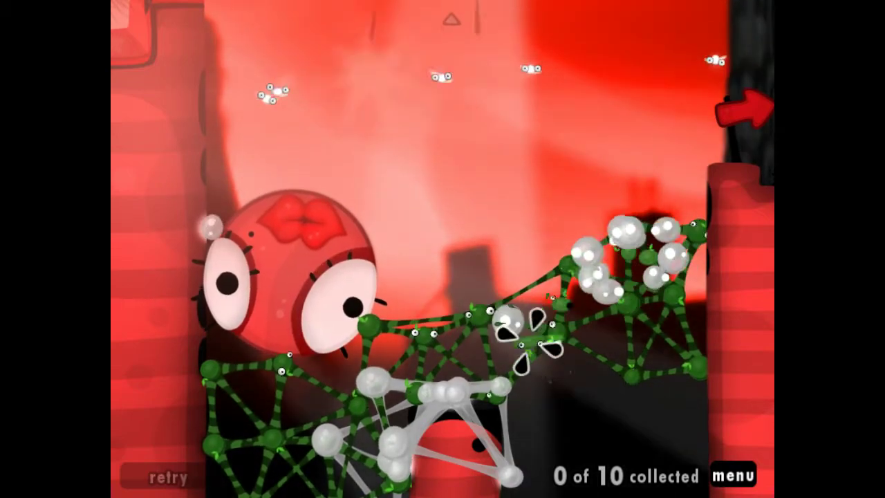
pyautogui.moveTo(208, 321); pyautogui.dragTo(532, 366)
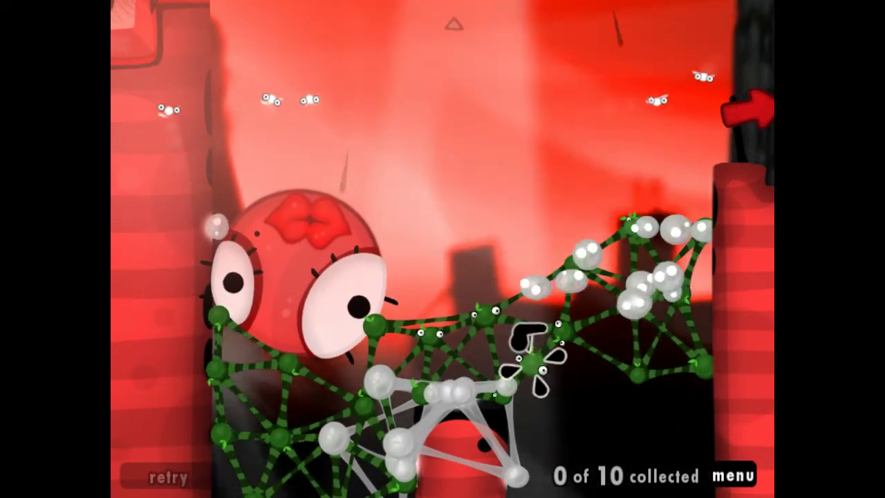
pyautogui.moveTo(366, 325); pyautogui.dragTo(276, 286)
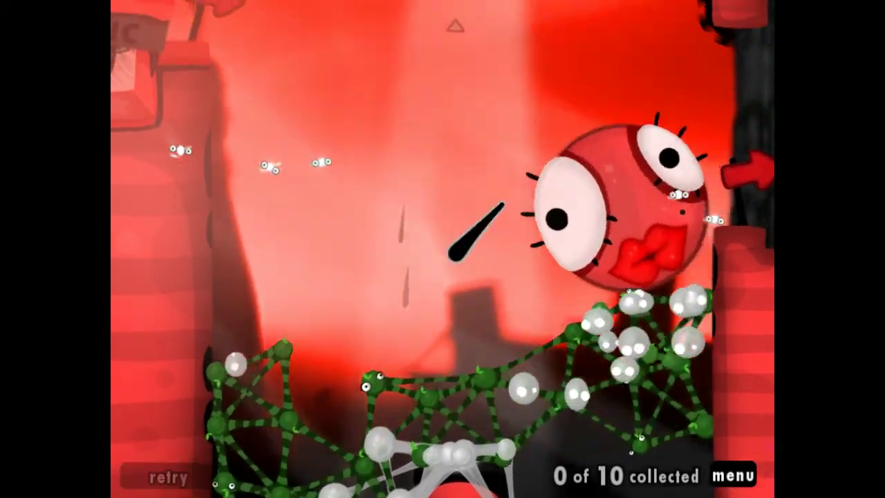
pyautogui.click(277, 346)
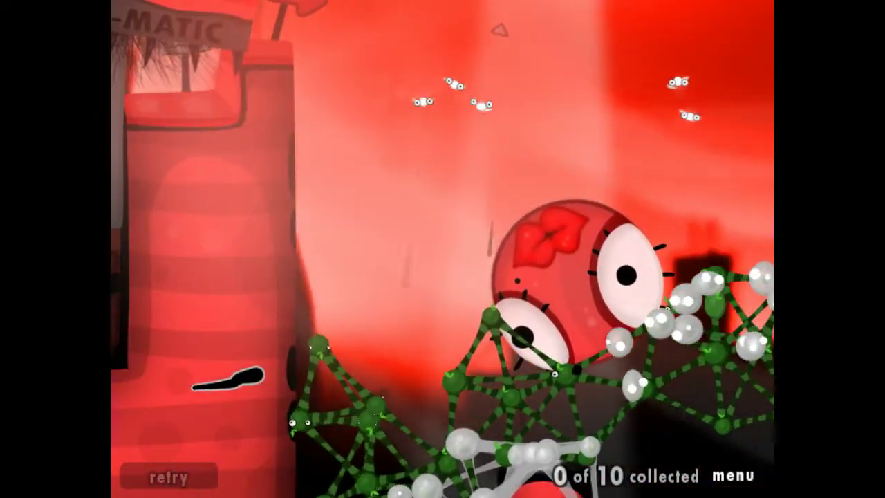
pyautogui.moveTo(235, 345); pyautogui.dragTo(331, 345)
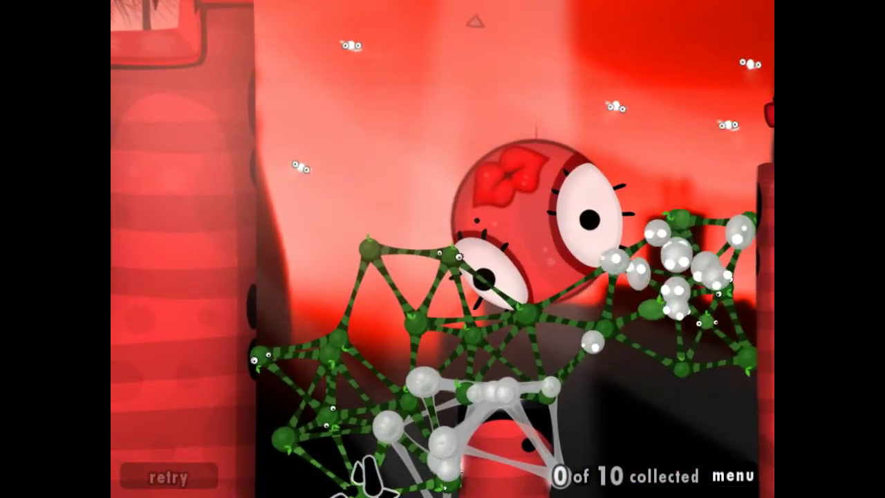
pyautogui.moveTo(318, 297); pyautogui.dragTo(266, 239)
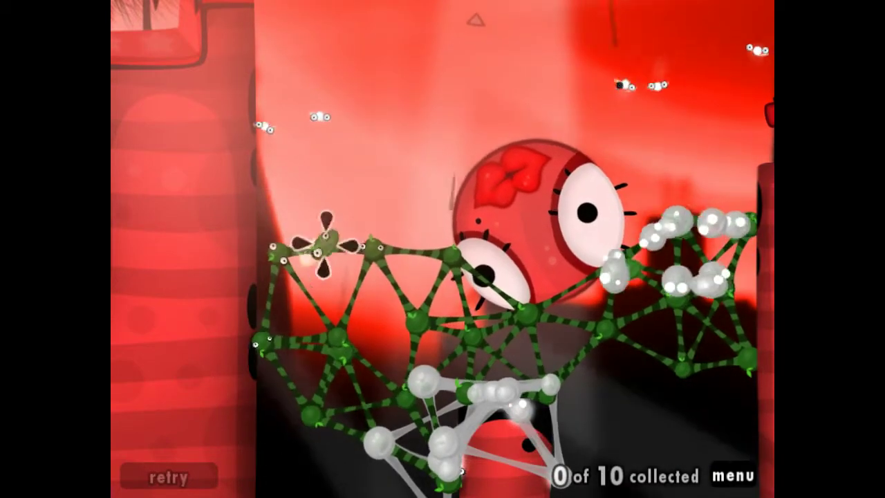
pyautogui.moveTo(261, 208); pyautogui.dragTo(266, 228)
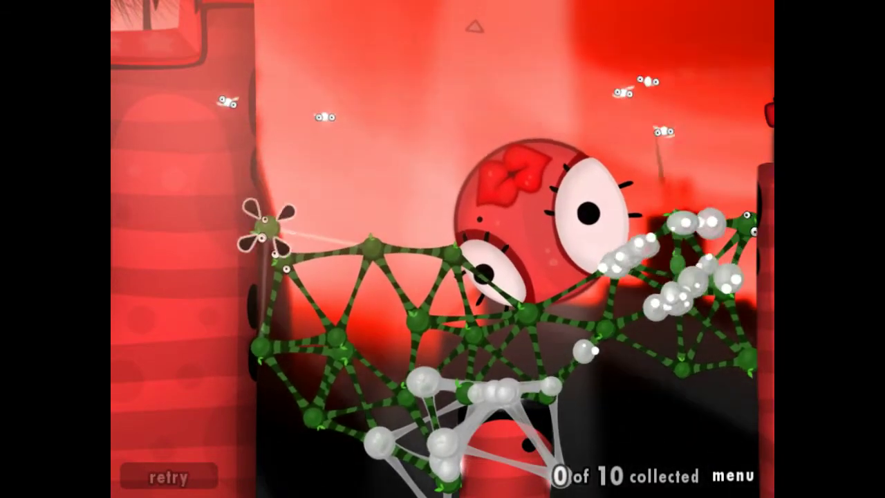
pyautogui.moveTo(314, 419); pyautogui.dragTo(363, 401)
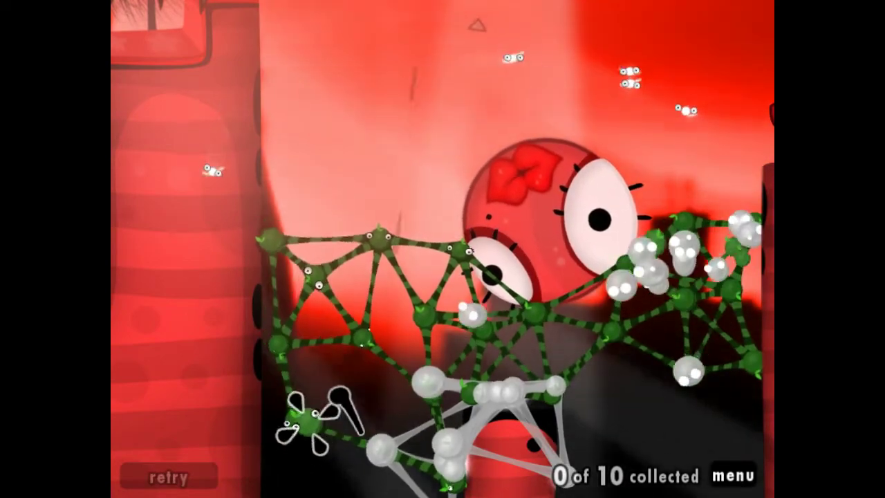
pyautogui.moveTo(304, 429); pyautogui.dragTo(307, 330)
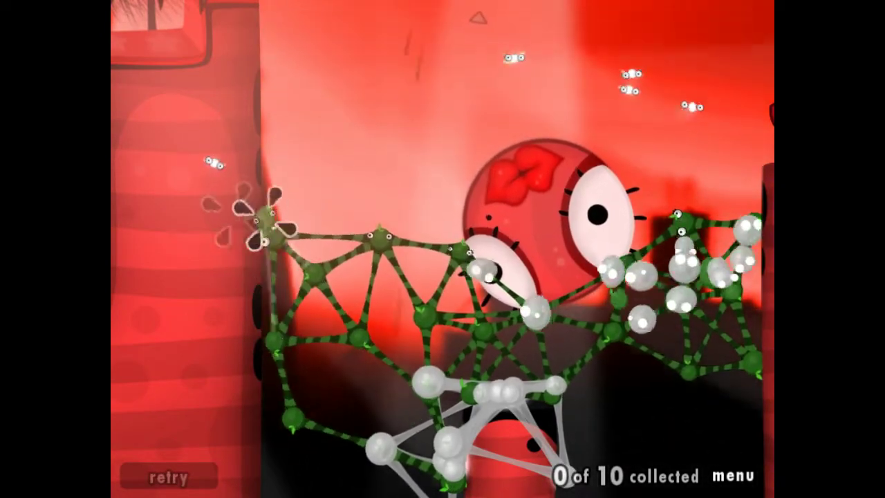
# - Attach a green goo node at the structure's top-left corner
pyautogui.moveTo(273, 207)
pyautogui.mouseDown()
pyautogui.moveTo(284, 204)
pyautogui.moveTo(270, 195)
pyautogui.mouseUp()
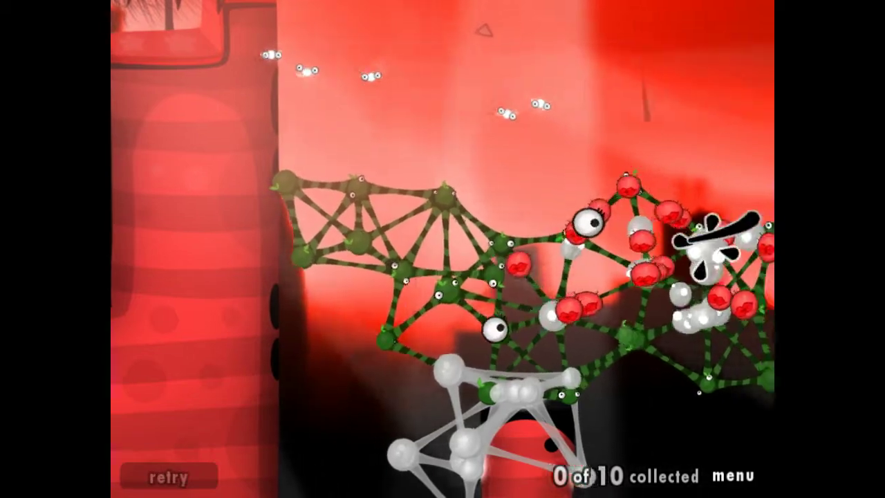
# - Add green goo apex nodes atop the structure, one in the middle and others on the right
pyautogui.moveTo(373, 285); pyautogui.dragTo(515, 304)
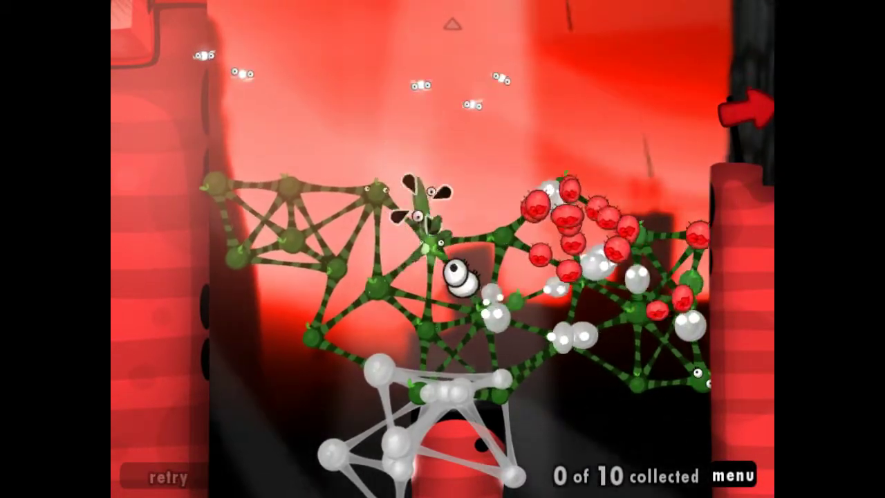
pyautogui.moveTo(429, 266); pyautogui.dragTo(450, 164)
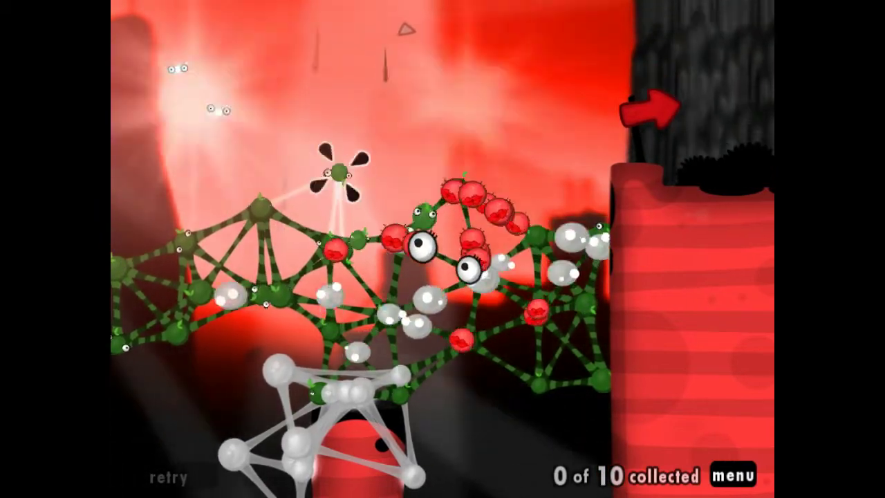
pyautogui.moveTo(266, 225); pyautogui.dragTo(339, 172)
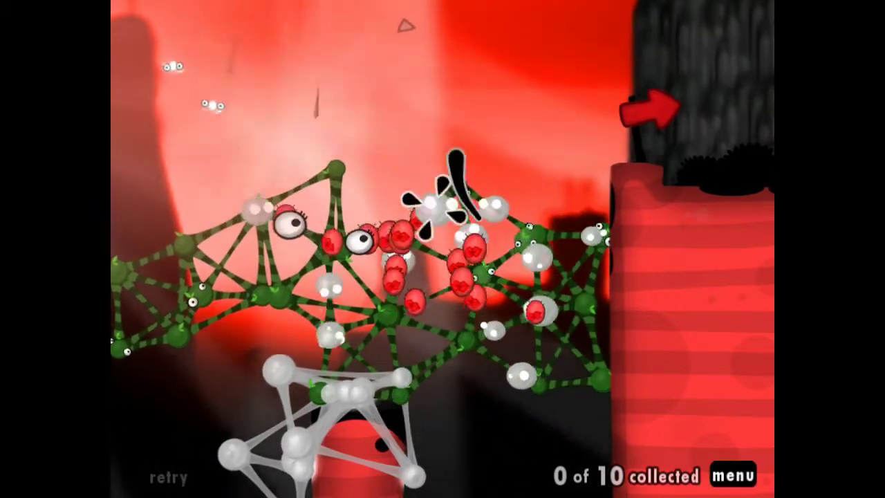
pyautogui.moveTo(453, 346); pyautogui.dragTo(457, 149)
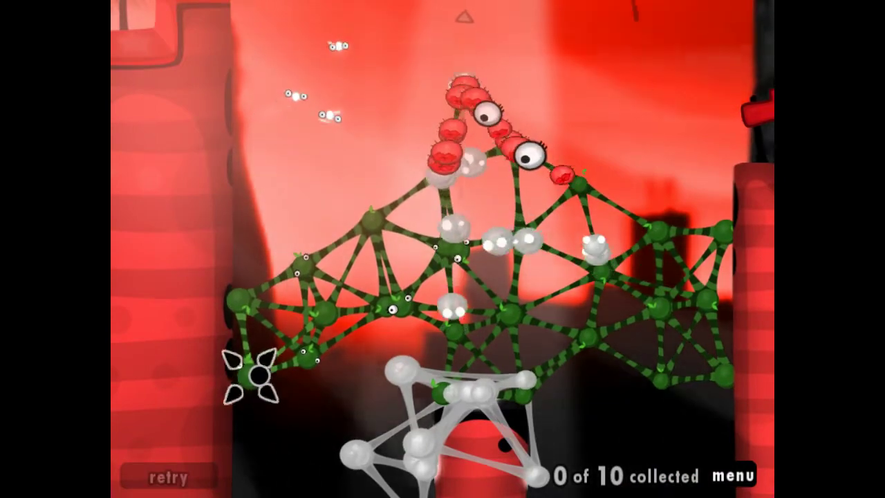
# - Move a black goo ball from the structure up onto the red cluster atop the tower
pyautogui.moveTo(250, 377); pyautogui.dragTo(465, 273)
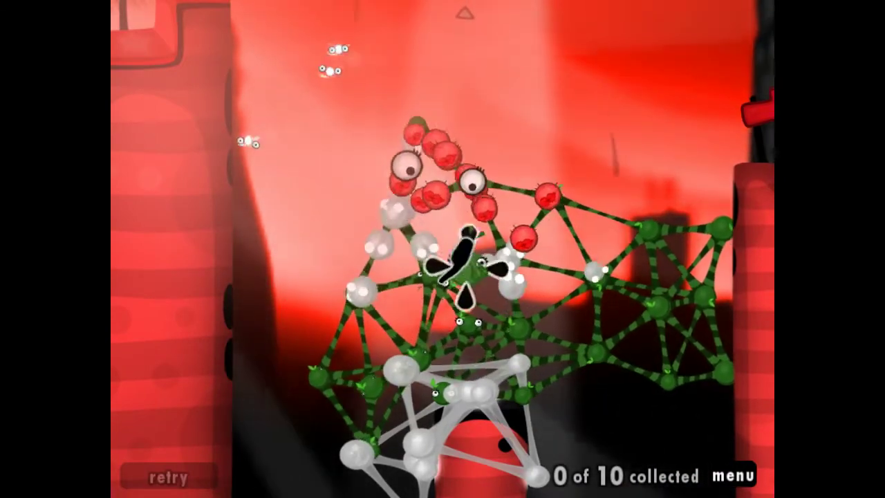
pyautogui.moveTo(453, 214); pyautogui.dragTo(325, 335)
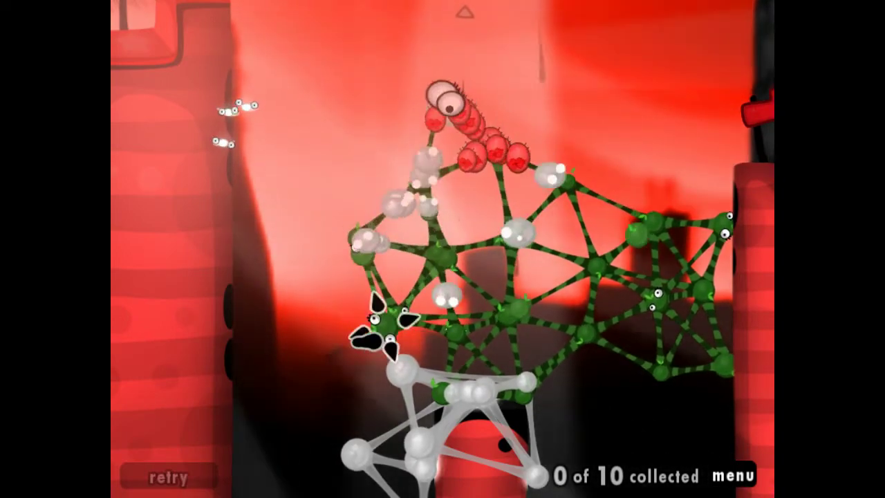
pyautogui.moveTo(384, 328); pyautogui.dragTo(484, 141)
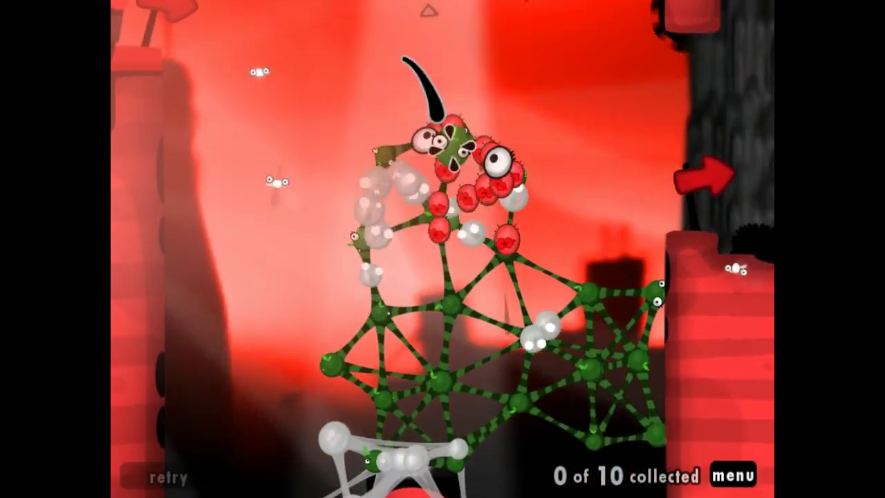
# - Attach more goo balls to the tower top until it reaches the suction pipe
pyautogui.moveTo(391, 197)
pyautogui.mouseDown()
pyautogui.moveTo(398, 69)
pyautogui.moveTo(408, 211)
pyautogui.mouseUp()
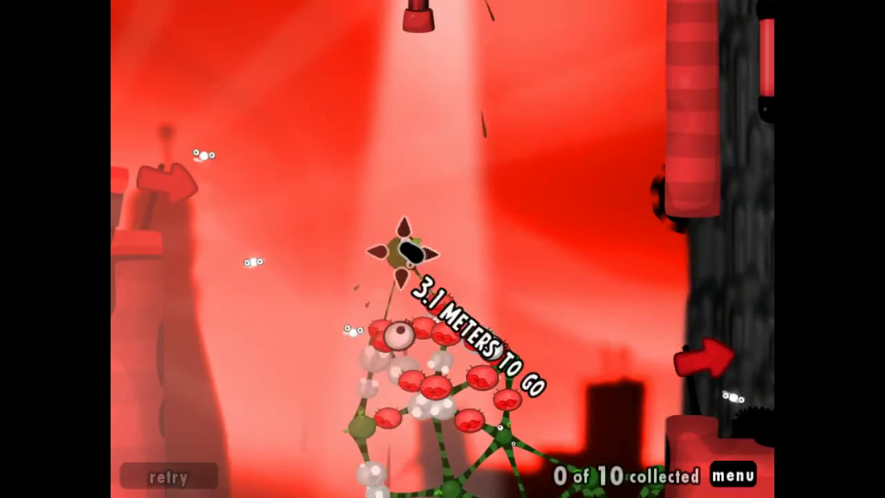
pyautogui.moveTo(408, 249); pyautogui.dragTo(407, 249)
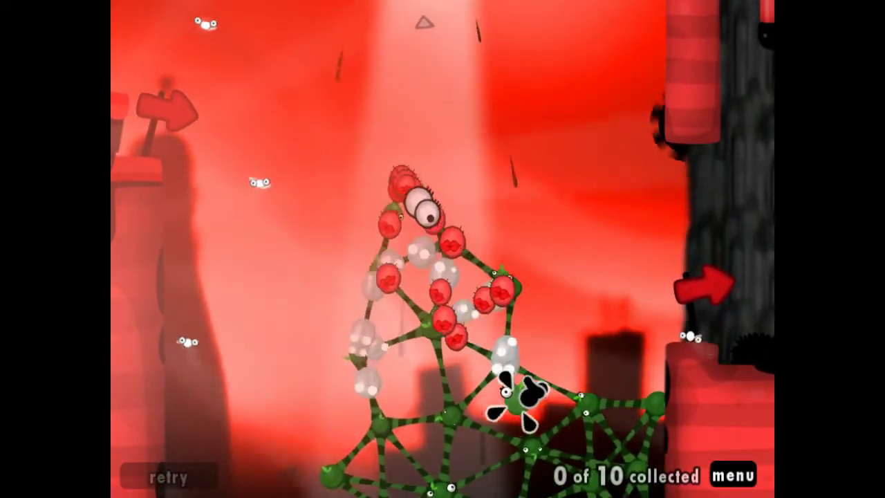
pyautogui.moveTo(519, 401); pyautogui.dragTo(435, 232)
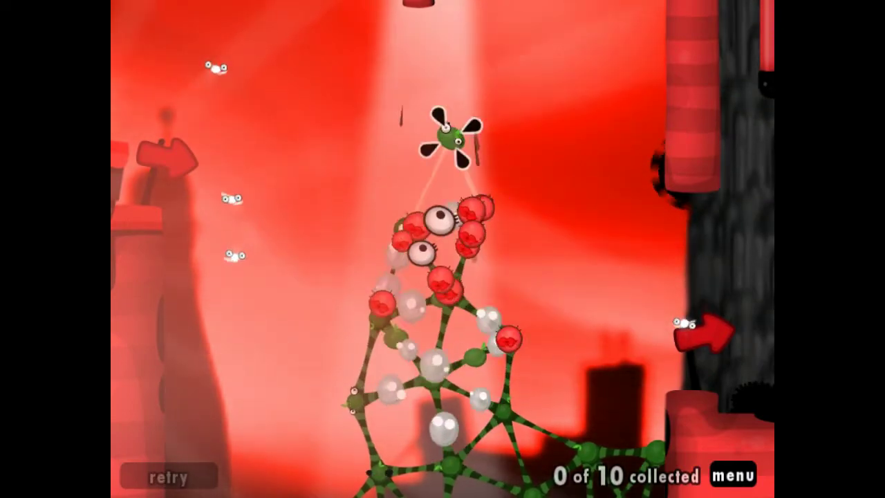
pyautogui.moveTo(452, 135); pyautogui.dragTo(442, 135)
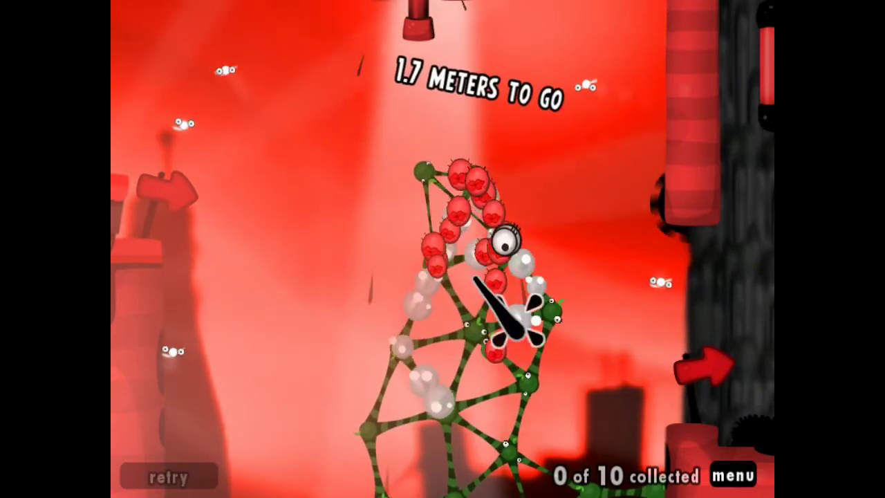
pyautogui.moveTo(512, 314)
pyautogui.mouseDown()
pyautogui.moveTo(515, 415)
pyautogui.moveTo(529, 276)
pyautogui.mouseUp()
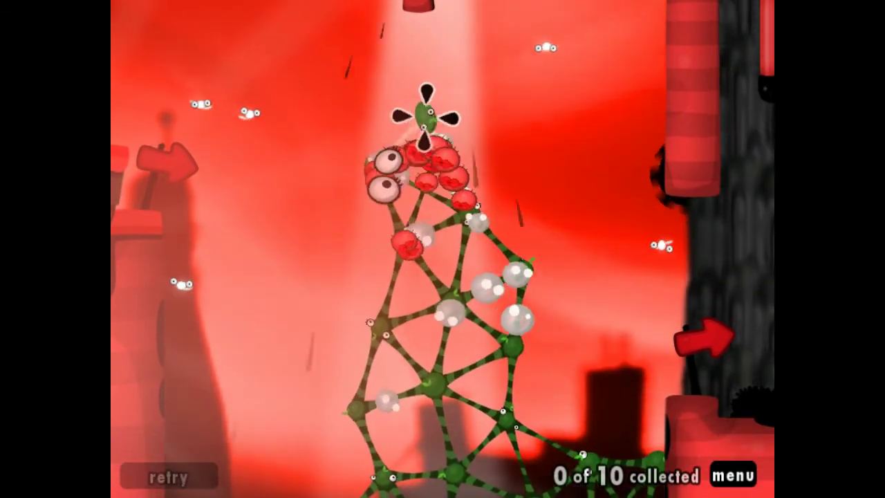
pyautogui.moveTo(427, 111); pyautogui.dragTo(429, 114)
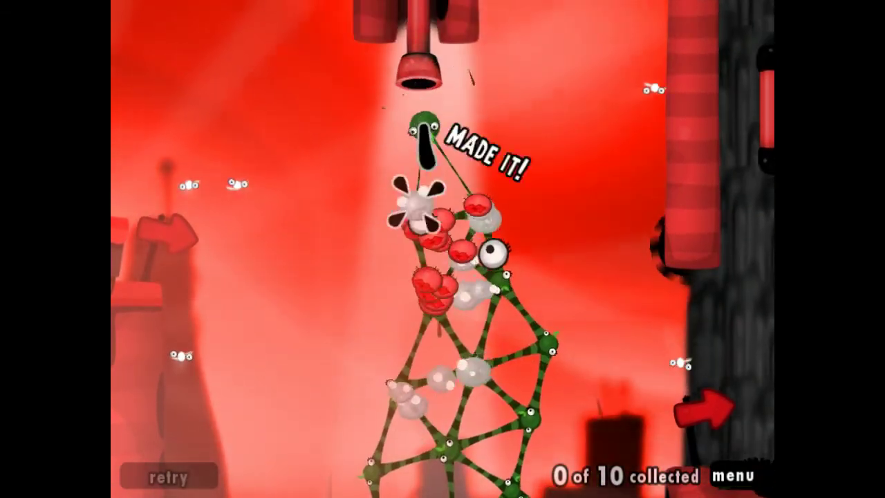